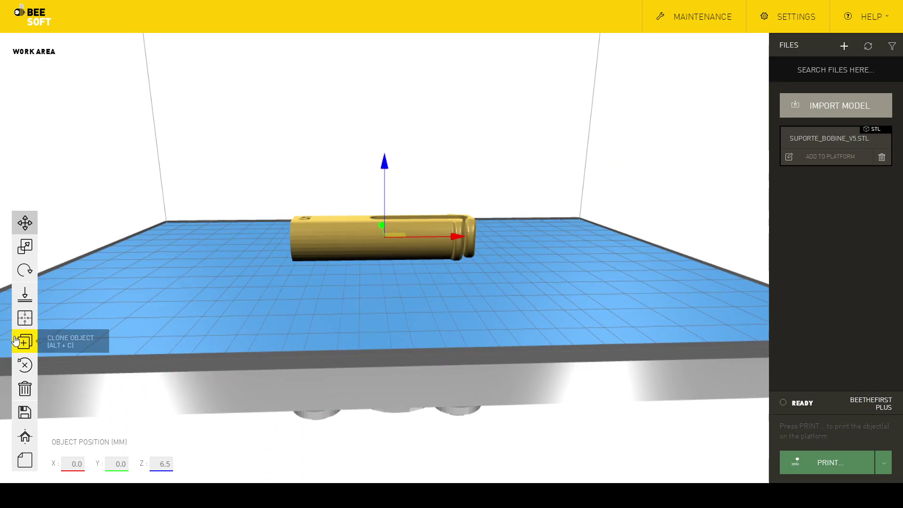
# - Clone the spool holder model twice
pyautogui.moveTo(395, 329); pyautogui.dragTo(403, 425)
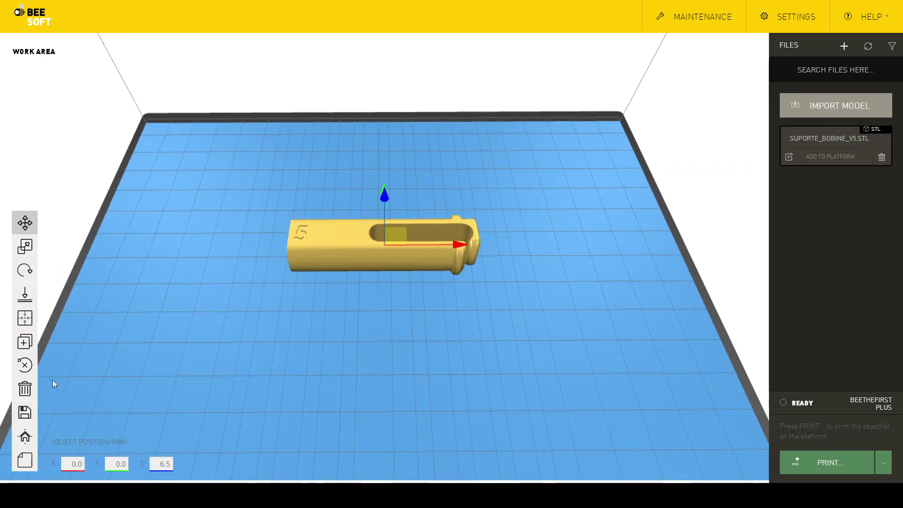
pyautogui.click(25, 343)
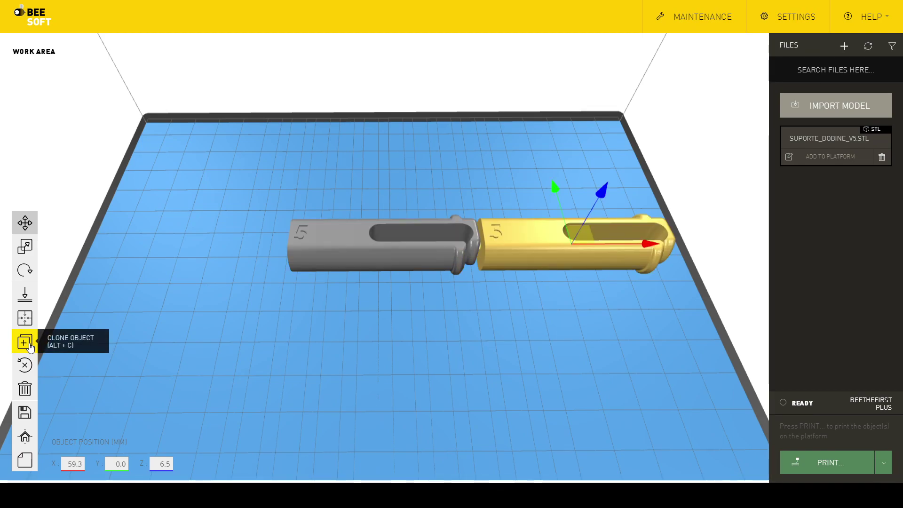
pyautogui.click(25, 342)
# - Move the out-of-area clone in front of the original and the other clone behind it, at about X 4.9, Y 22.5 mm
pyautogui.scroll(5, 402, 294)
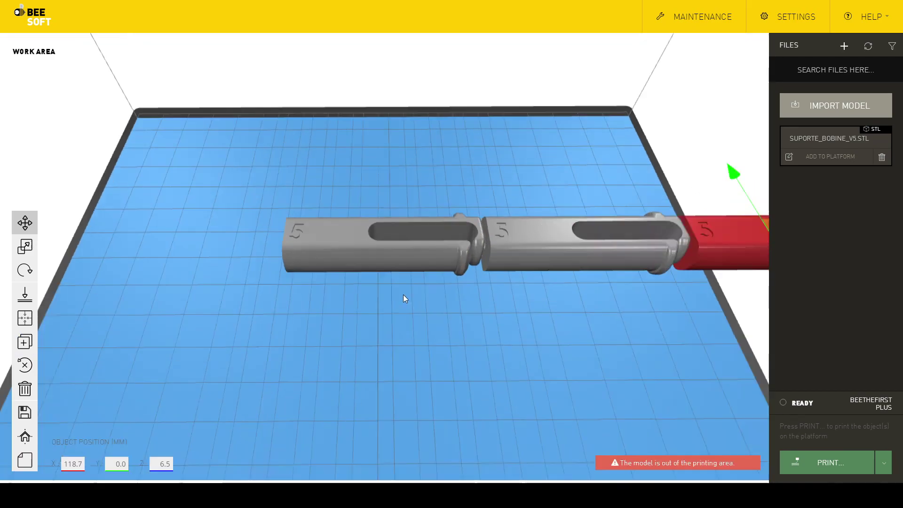
pyautogui.scroll(-5, 432, 303)
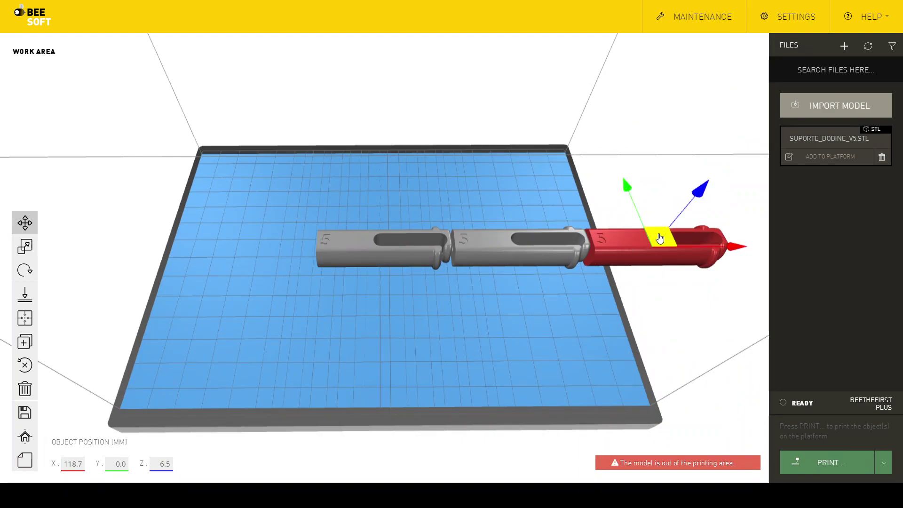
pyautogui.moveTo(657, 232)
pyautogui.mouseDown()
pyautogui.moveTo(631, 285)
pyautogui.moveTo(473, 312)
pyautogui.moveTo(369, 304)
pyautogui.moveTo(397, 293)
pyautogui.mouseUp()
pyautogui.click(513, 236)
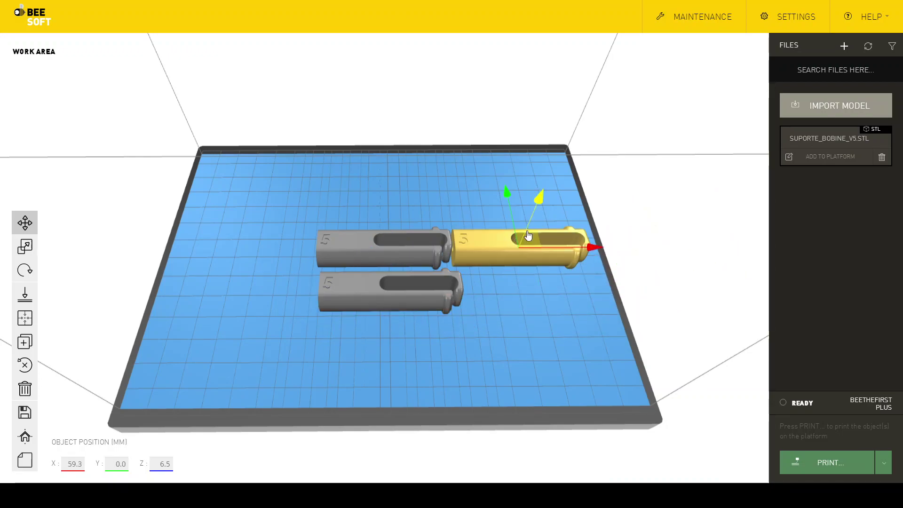
pyautogui.moveTo(538, 236); pyautogui.dragTo(416, 197)
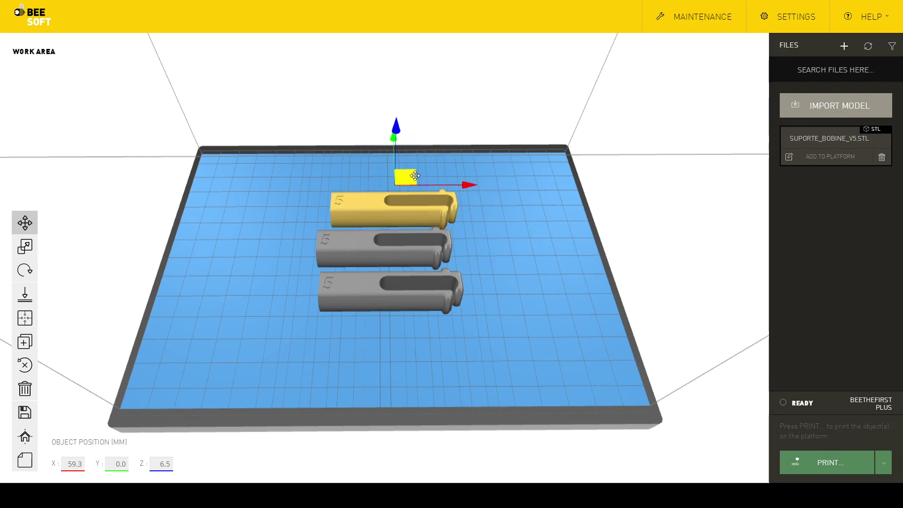
pyautogui.moveTo(513, 190); pyautogui.dragTo(370, 283, button='middle')
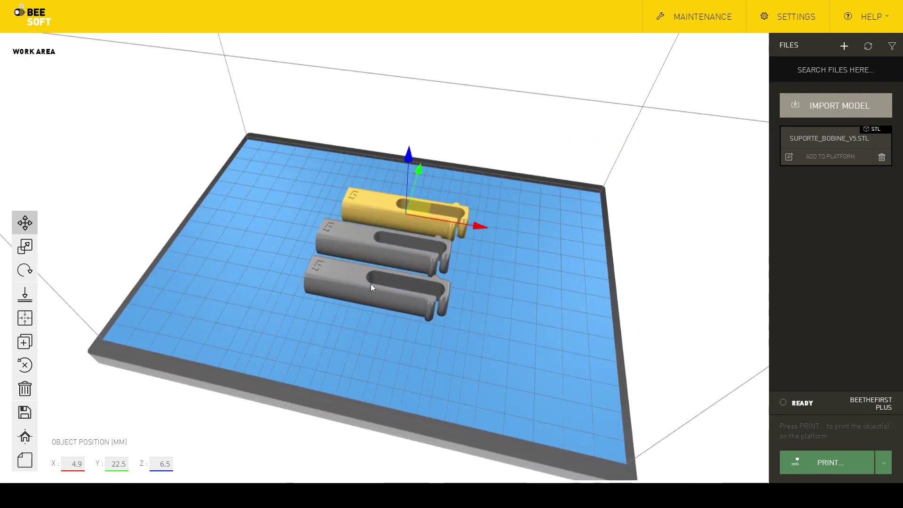
pyautogui.click(533, 270)
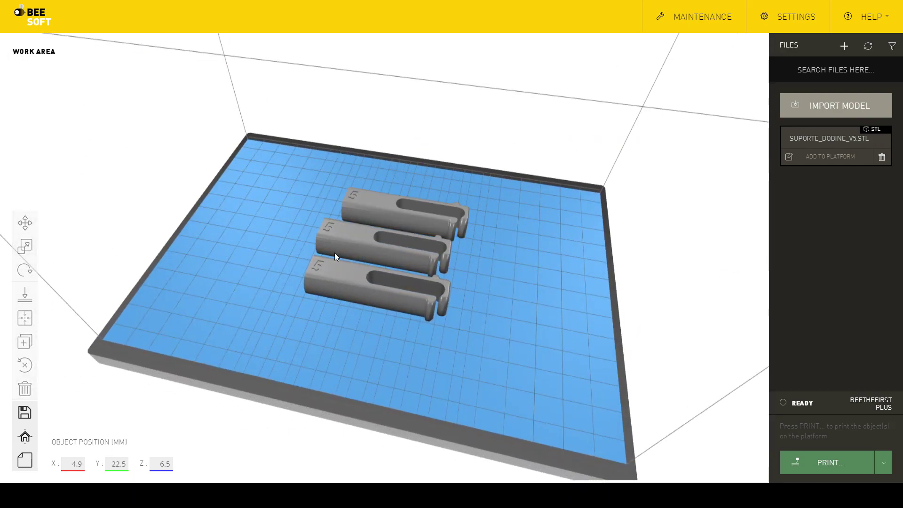
# - Save the three-holder layout as an STL file named 3xspoolholder.stl
pyautogui.click(24, 416)
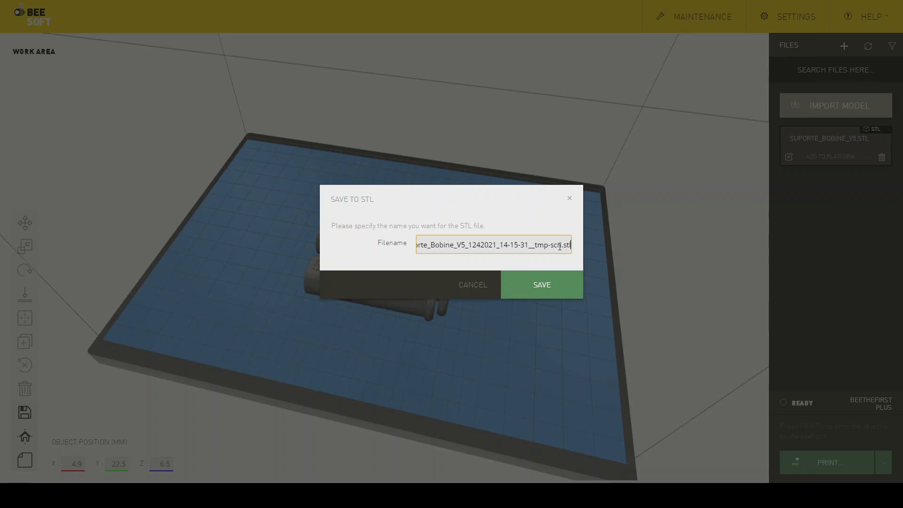
pyautogui.moveTo(561, 246); pyautogui.dragTo(295, 252)
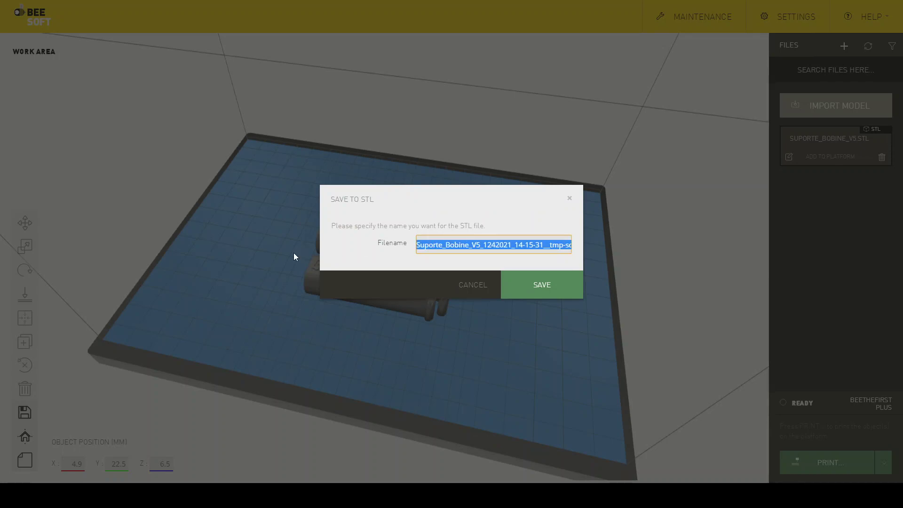
pyautogui.write('3x.stl')
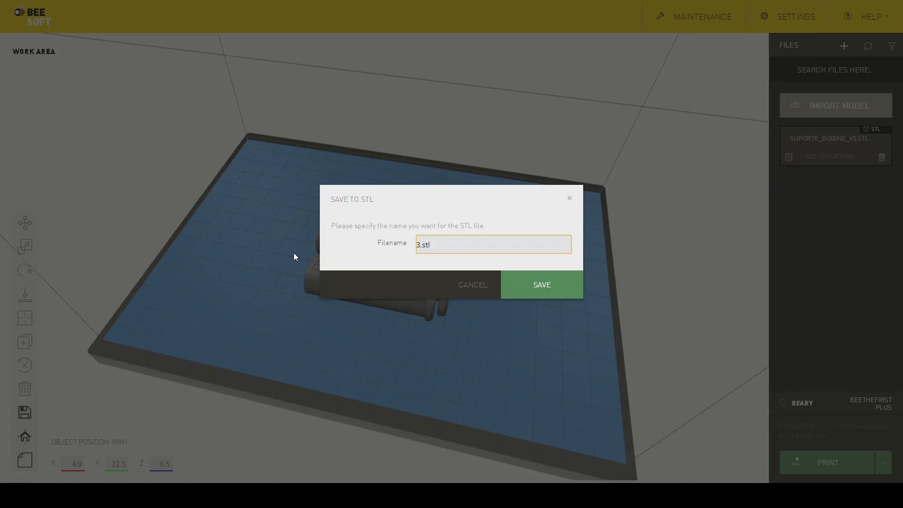
pyautogui.write('spoolholder')
pyautogui.press('Return')
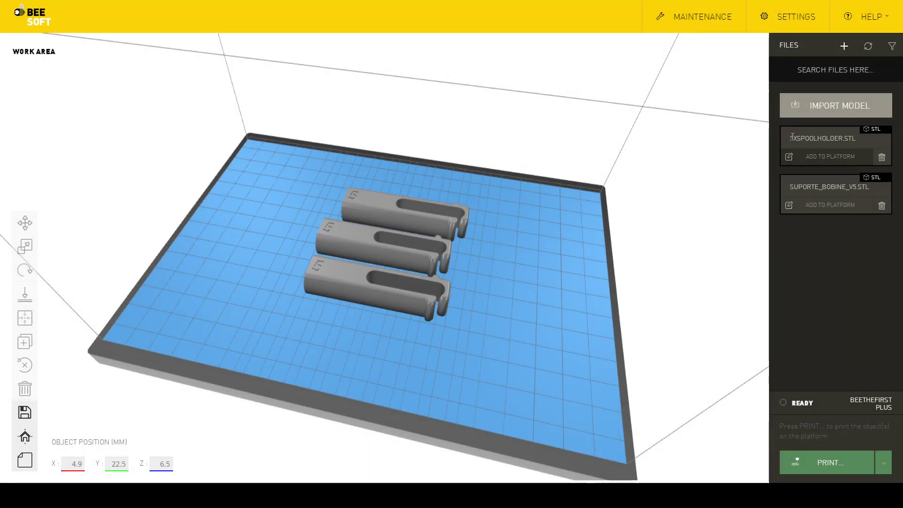
# - Add 3xspoolholder.stl to the platform beside the existing three holders, at about X 63.7, Y -1.3 mm
pyautogui.click(830, 156)
pyautogui.moveTo(541, 273)
pyautogui.mouseDown()
pyautogui.moveTo(578, 246)
pyautogui.moveTo(546, 264)
pyautogui.moveTo(562, 255)
pyautogui.moveTo(550, 276)
pyautogui.moveTo(542, 270)
pyautogui.mouseUp()
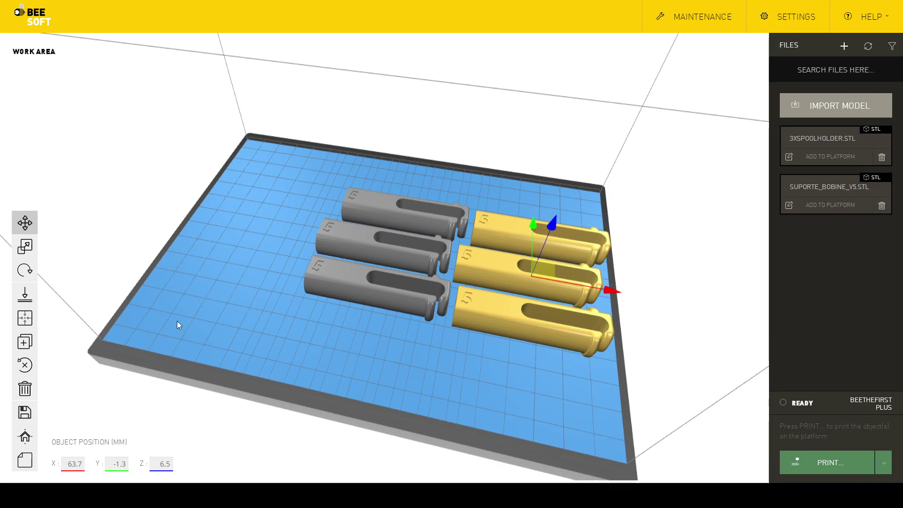
# - Clear the platform and add a single Suporte_Bobine_V5.stl model to it
pyautogui.click(25, 462)
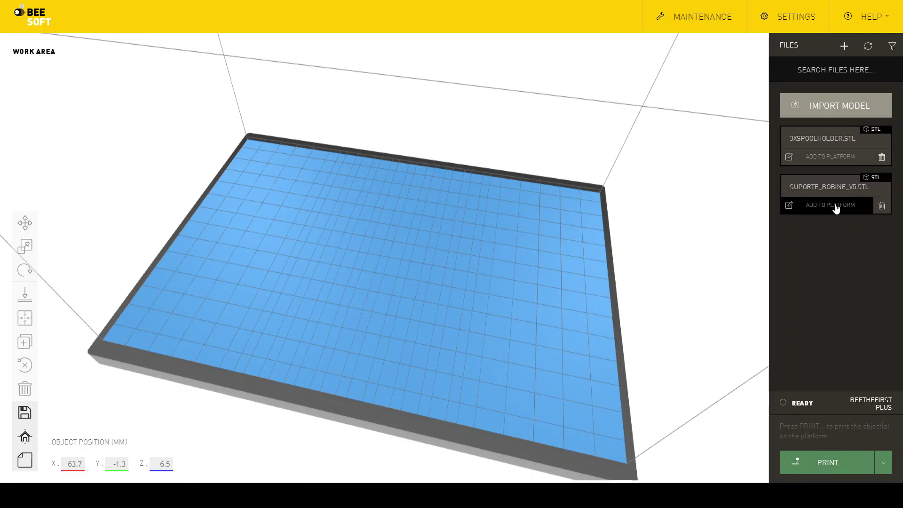
pyautogui.click(814, 208)
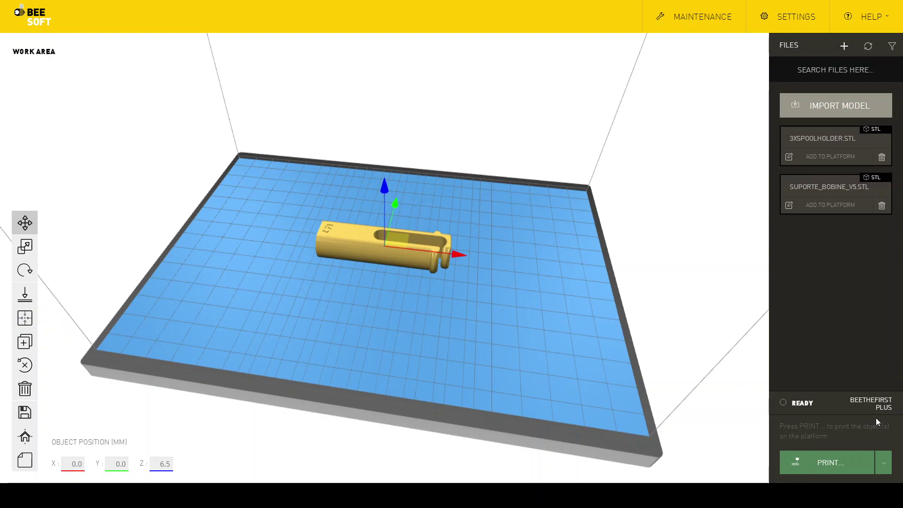
# - Open the print setup, try the Low and High resolutions, and set the resolution to Medium (0.2 mm)
pyautogui.click(829, 462)
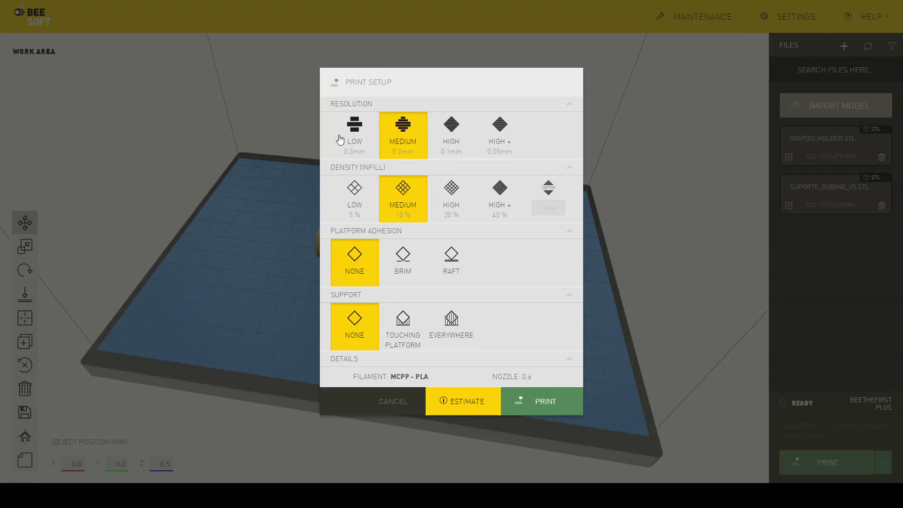
pyautogui.click(357, 128)
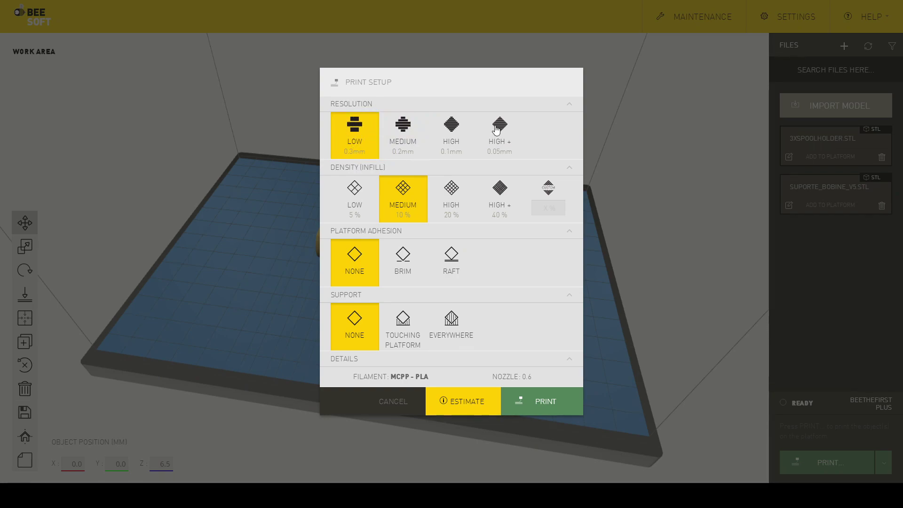
pyautogui.click(436, 142)
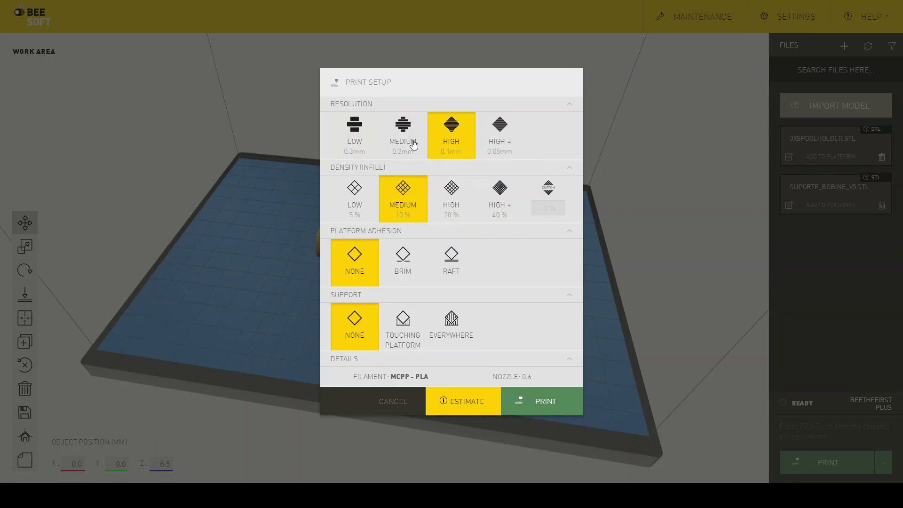
pyautogui.click(406, 155)
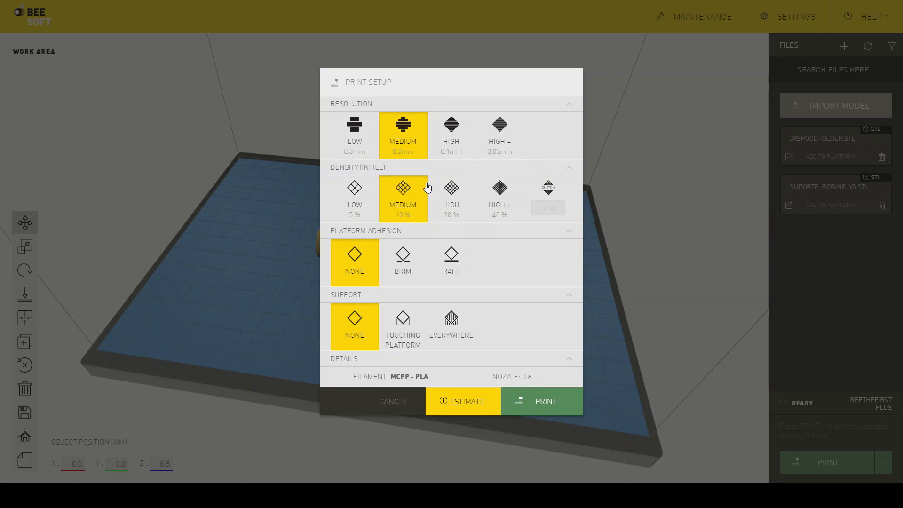
# - Try the Low (5 %), High (20 %) and High + (40 %) infill densities and return to Medium (10 %)
pyautogui.click(356, 201)
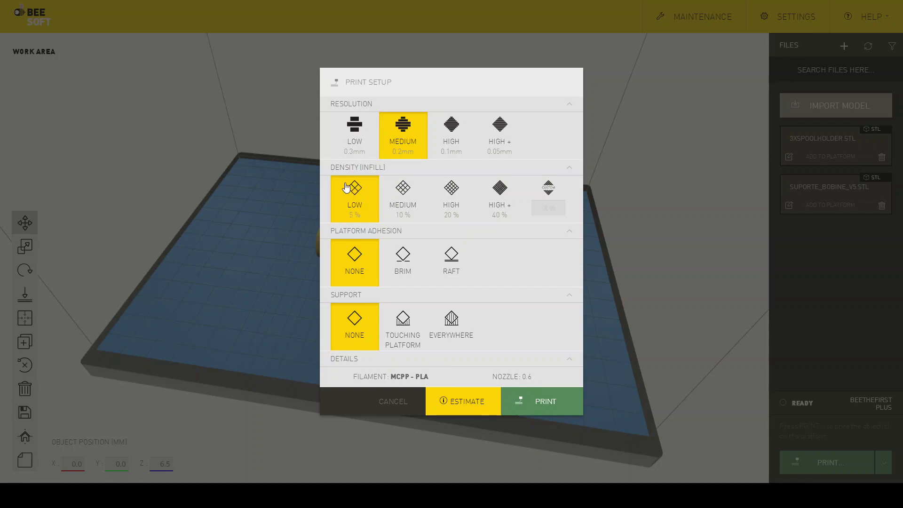
pyautogui.click(411, 187)
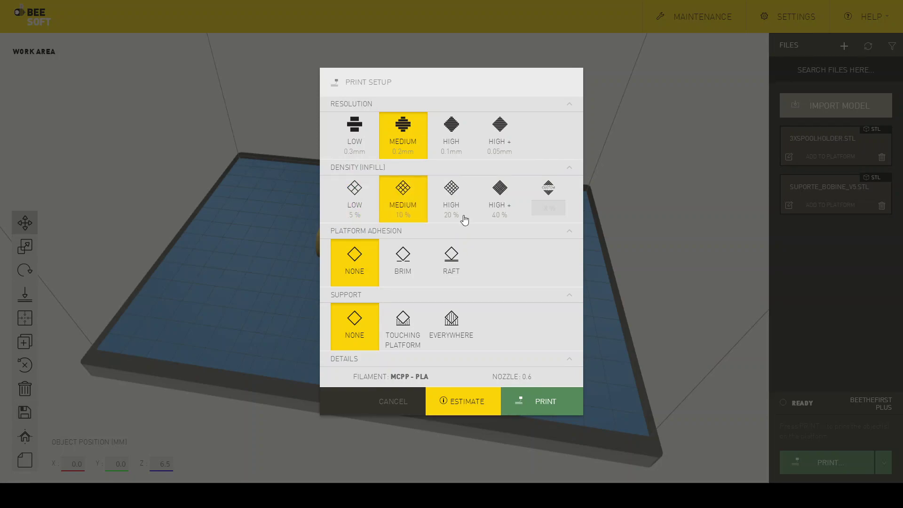
pyautogui.click(451, 208)
pyautogui.click(513, 201)
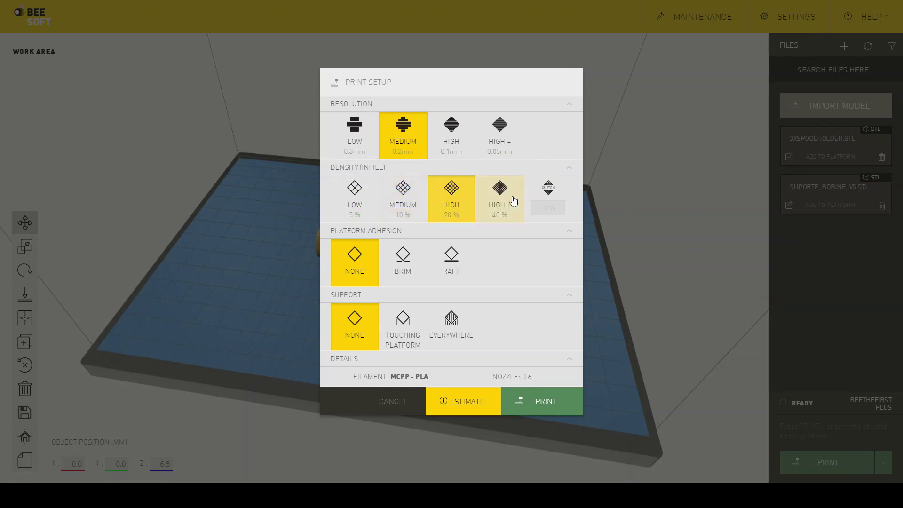
pyautogui.click(414, 201)
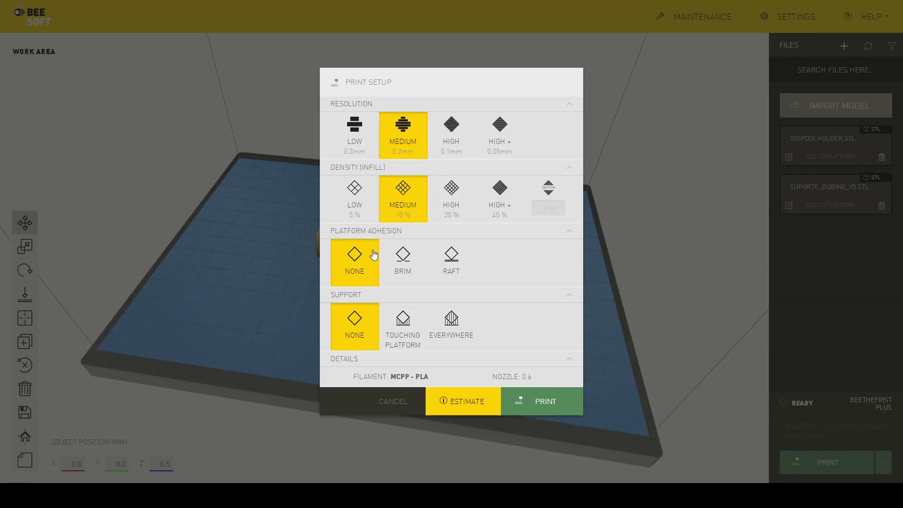
# - Try Brim and Raft platform adhesion and Touching Platform support, returning both settings to None
pyautogui.click(402, 270)
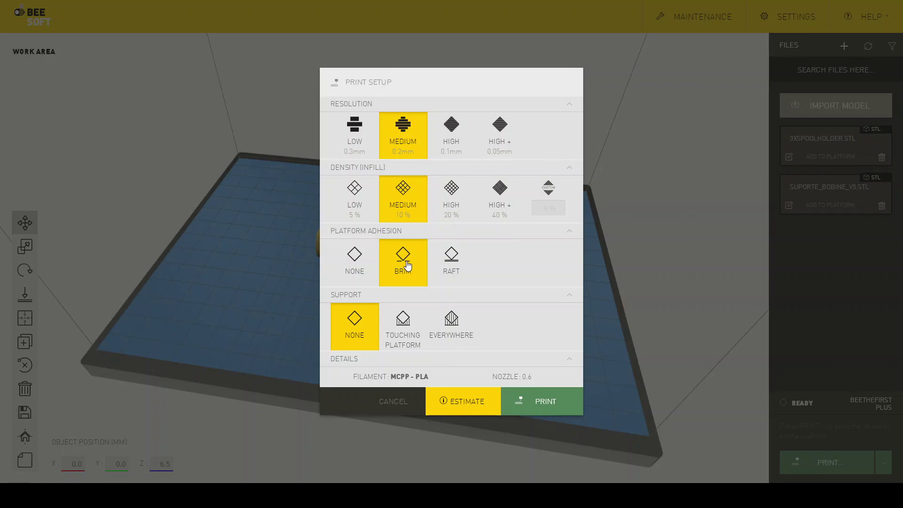
pyautogui.click(454, 275)
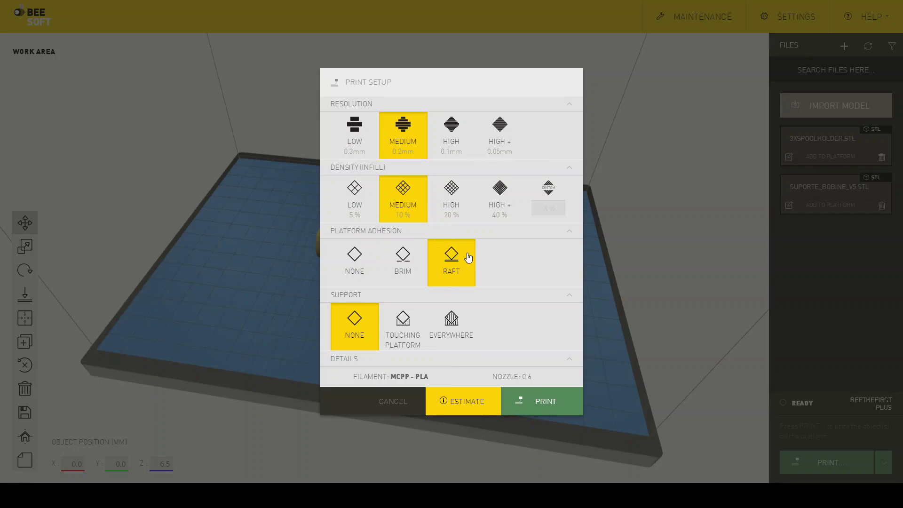
pyautogui.click(363, 272)
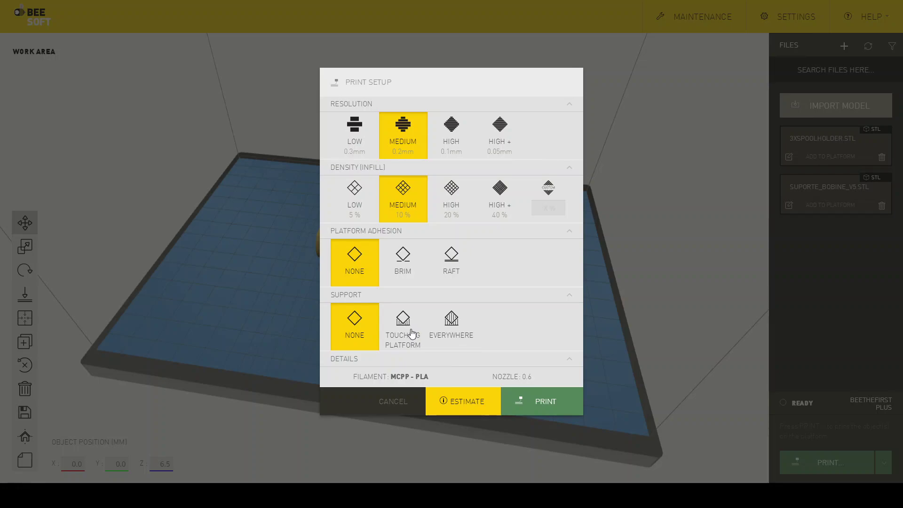
pyautogui.click(414, 345)
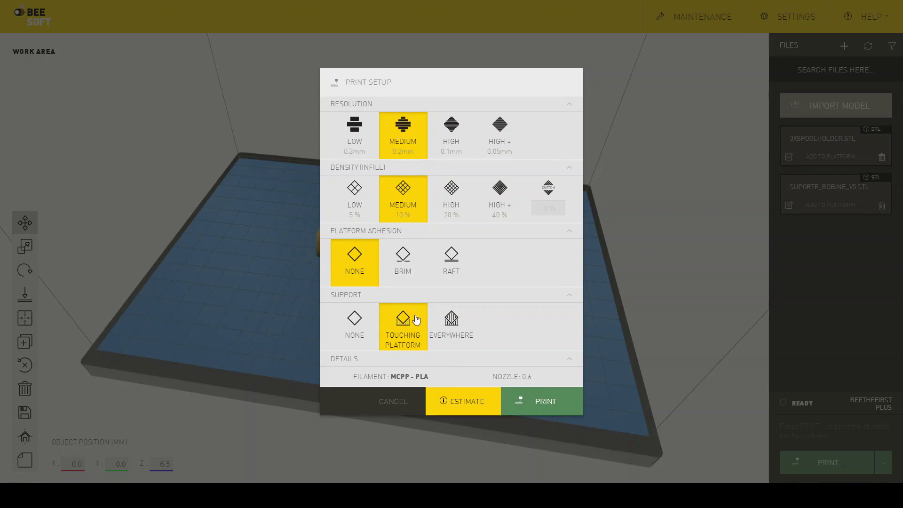
pyautogui.click(360, 322)
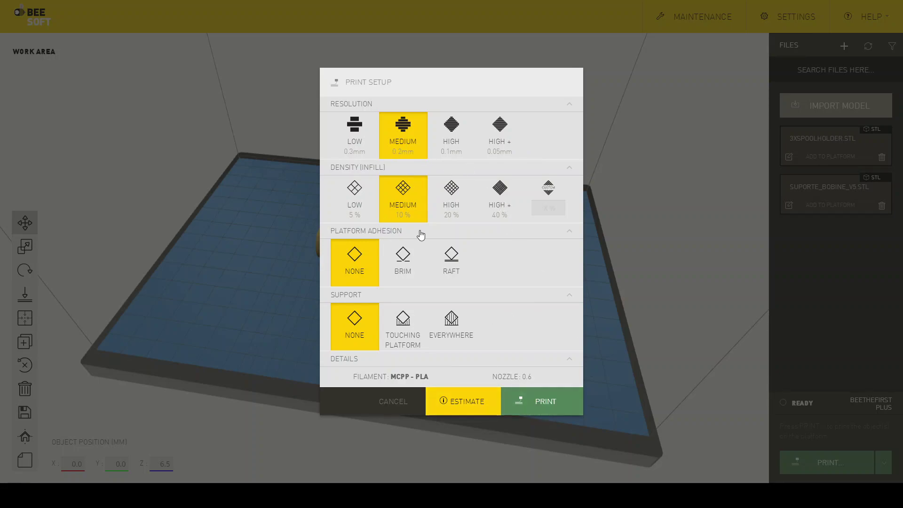
# - Estimate the print time and filament use for the spool holder and start the print
pyautogui.click(460, 403)
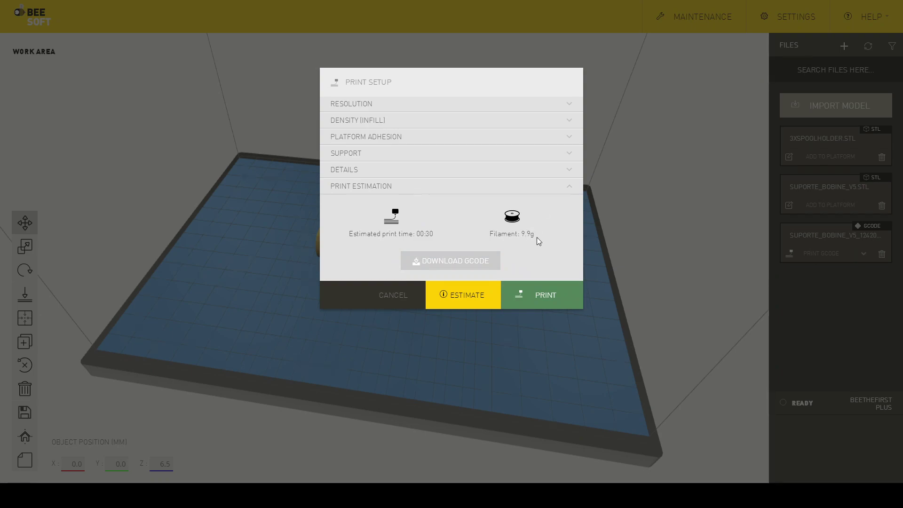
pyautogui.click(555, 304)
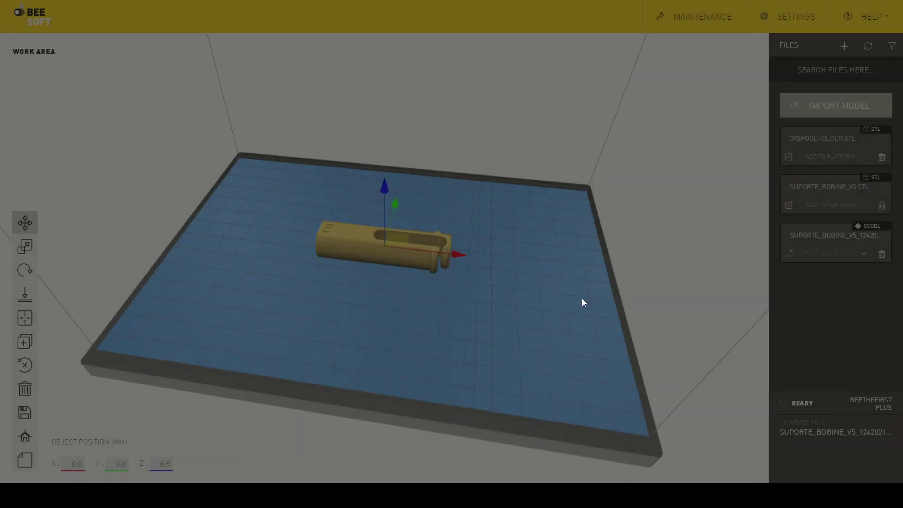